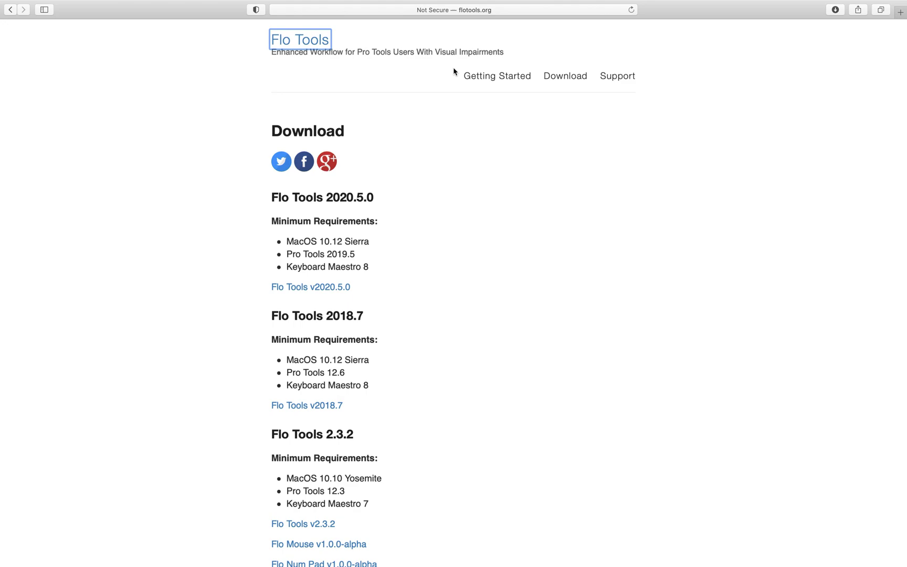
Download the Flo Mouse v1.0.0-alpha archive from the Flo Tools download page
click(454, 138)
key(Tab)
key(Tab)
key(Tab)
key(Tab)
key(Tab)
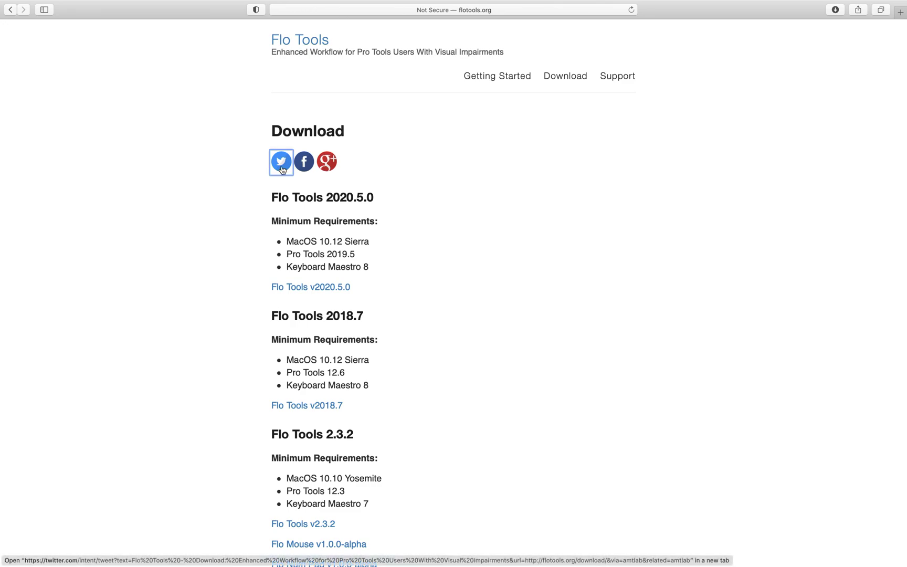
key(Tab)
key(Tab)
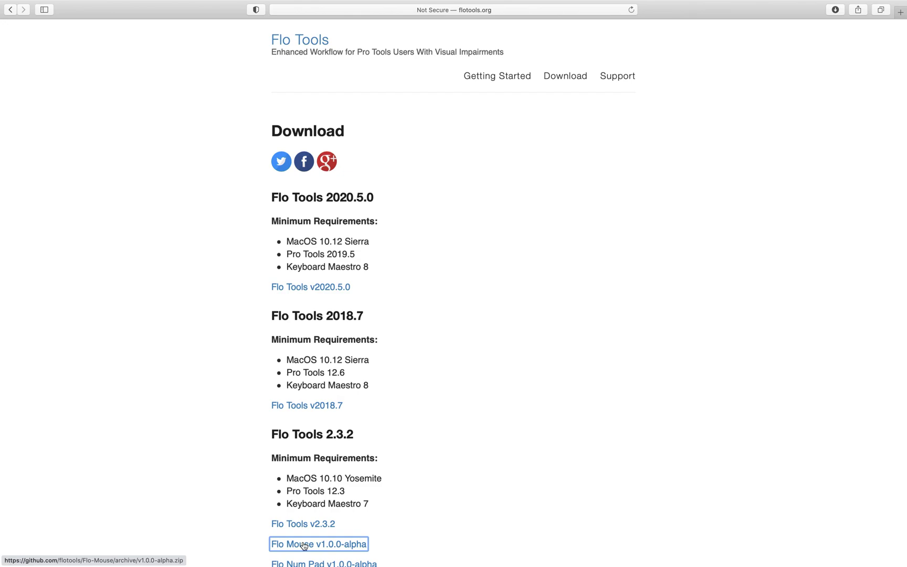
key(Return)
Download the Flo Num Pad v1.0.0-alpha archive and switch over to Finder
key(Tab)
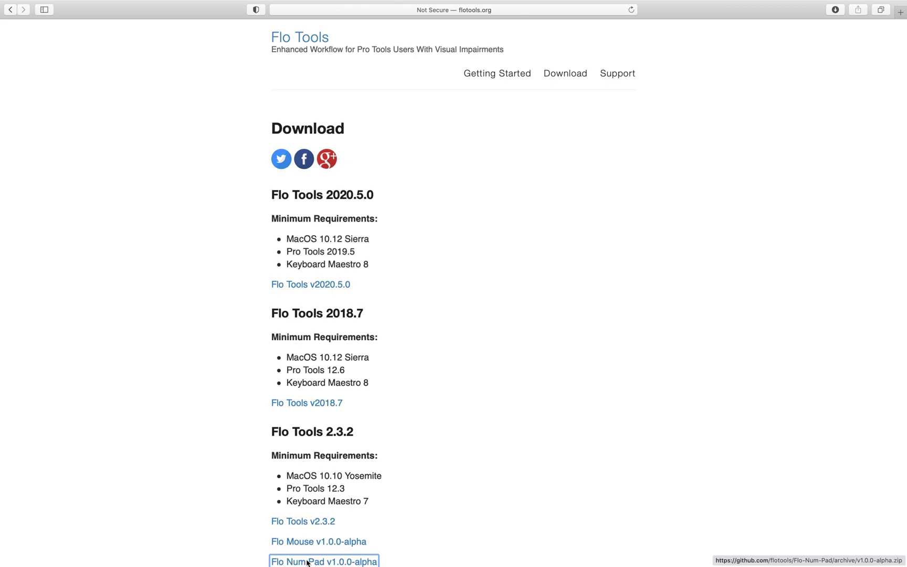
click(308, 561)
key(ctrl+Left)
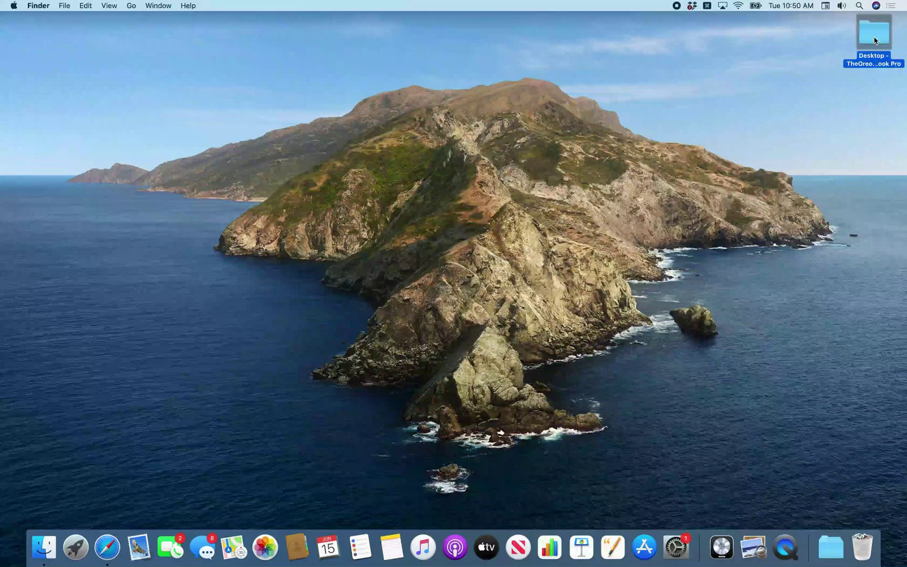
Launch Install Flo Mouse.app from the Flo-Mouse-1.0.0-alpha folder in Downloads
key(super+alt+l)
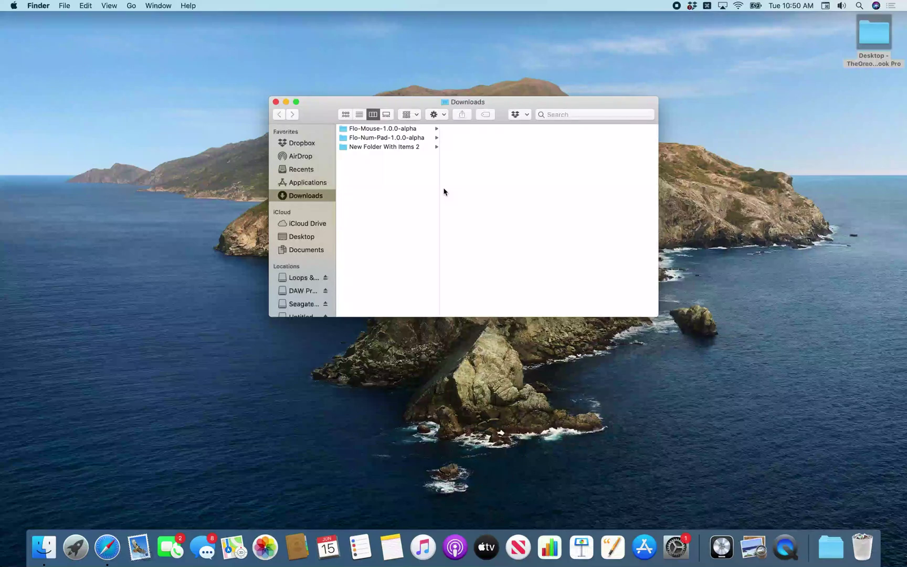
click(370, 129)
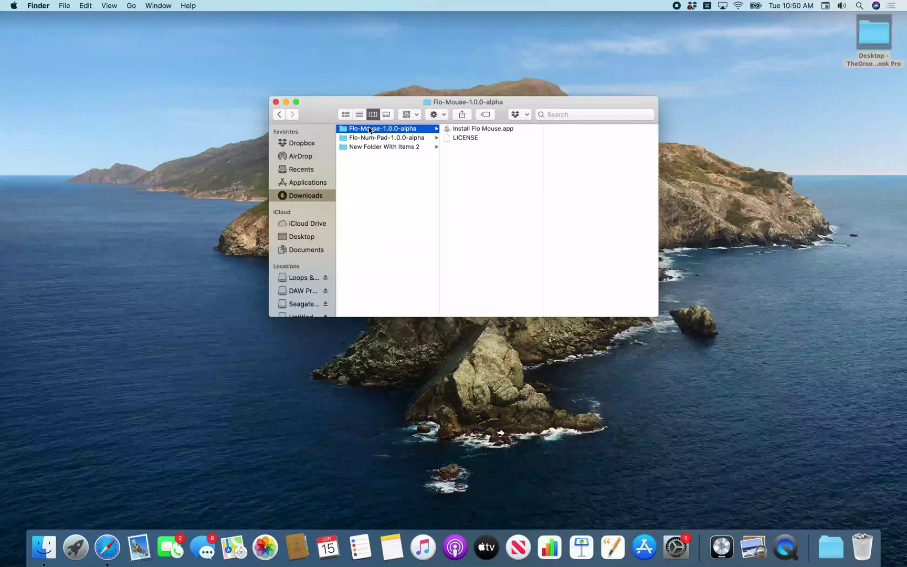
key(Right)
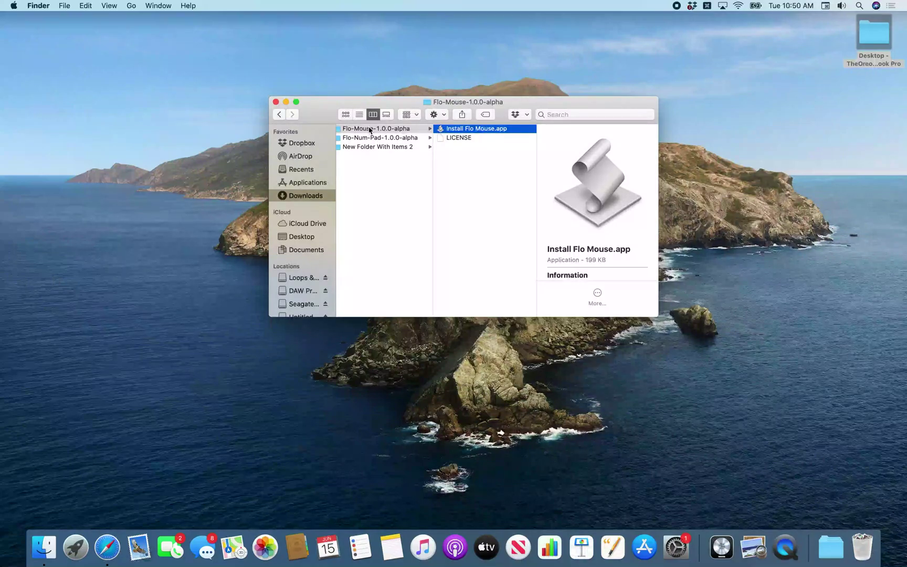
key(super+o)
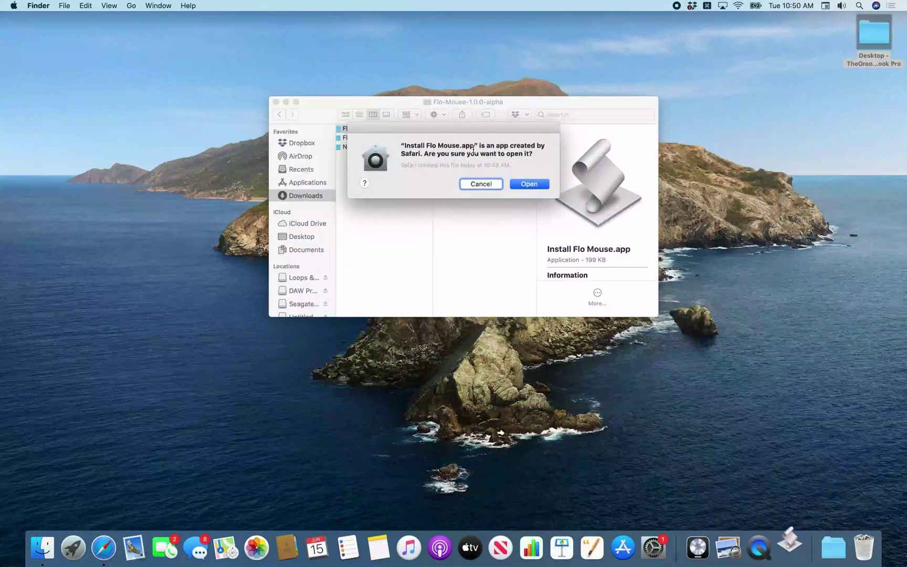
Confirm opening the installer, allow it to control Keyboard Maestro, and return to it
click(529, 188)
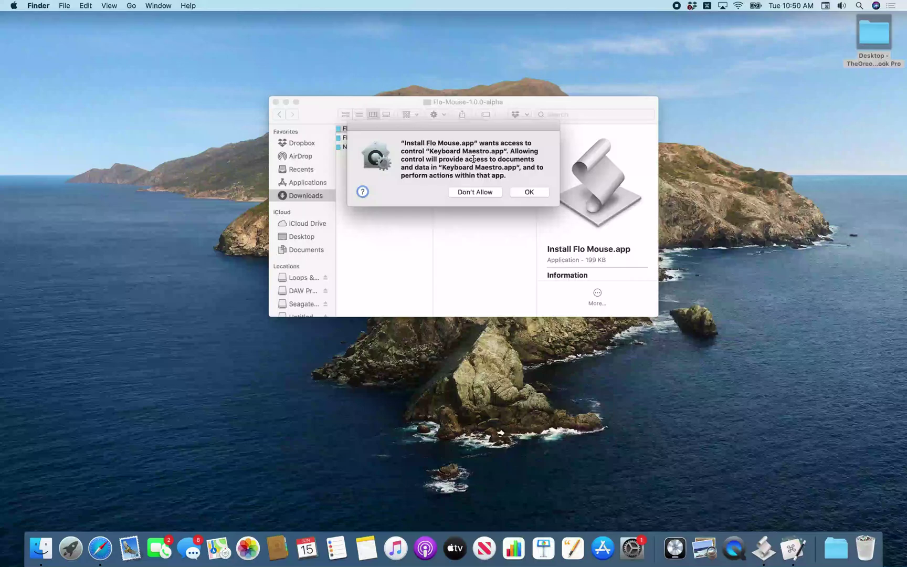
key(Tab)
key(Tab)
key(shift+Tab)
key(shift+Tab)
key(Tab)
key(Tab)
key(shift+Tab)
key(Tab)
key(space)
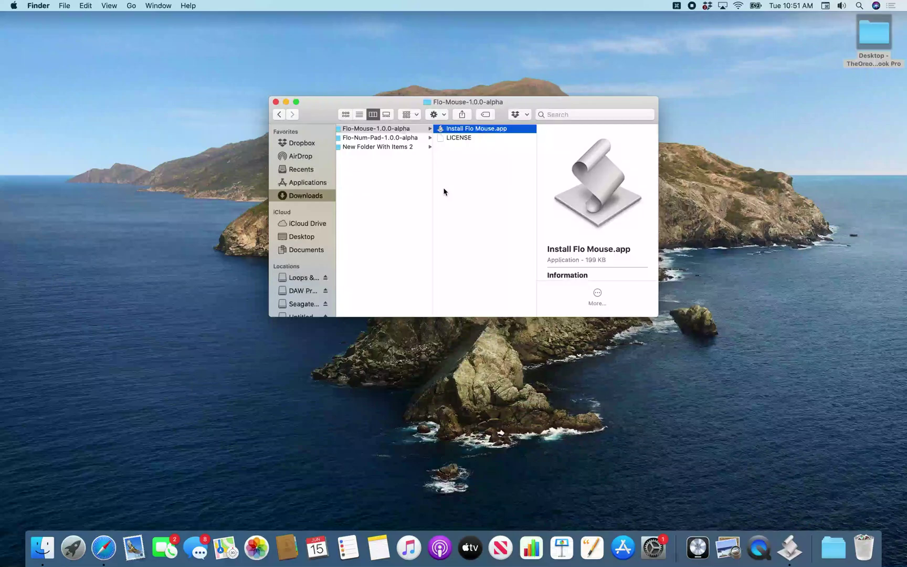
key(super+Tab)
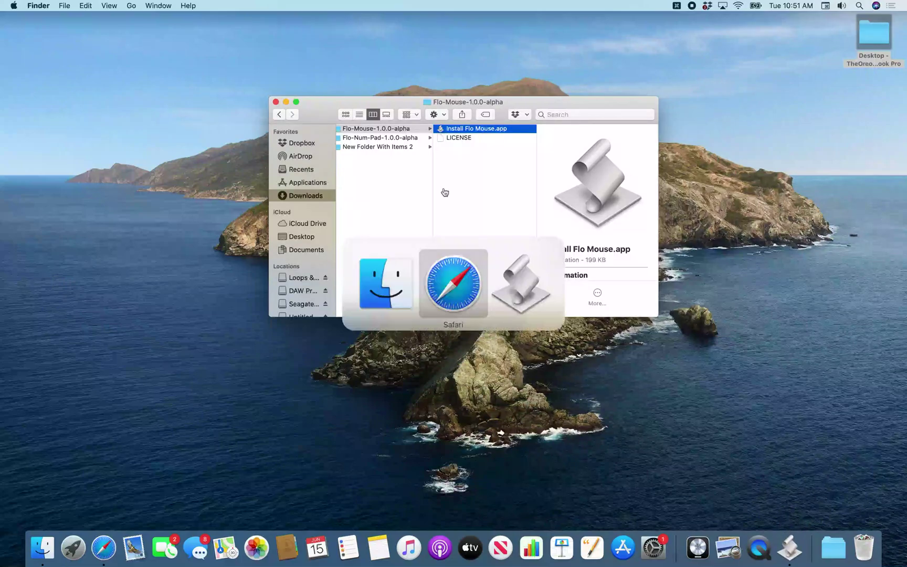
key(super+Tab)
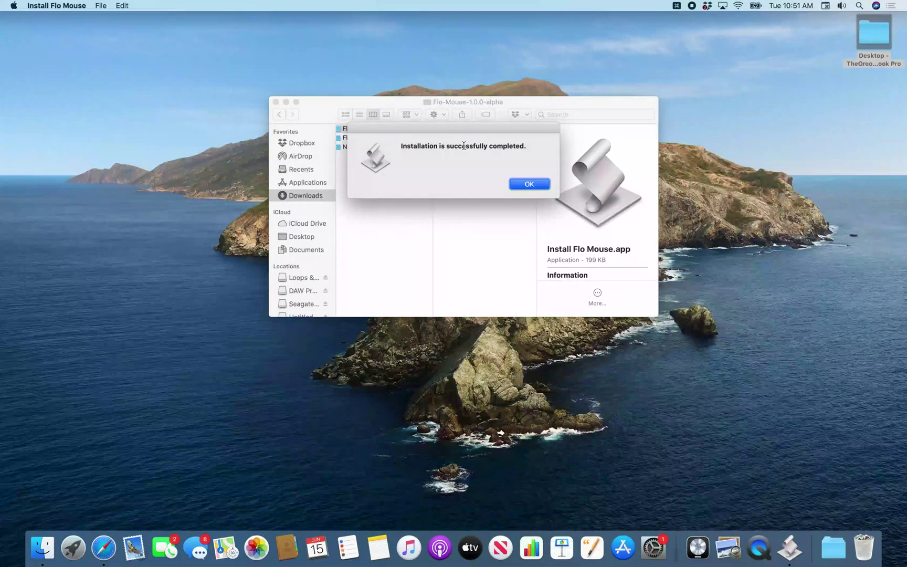
Dismiss the installation-complete alert; in the mixer, keep the Classic Electric Piano channel name unchanged
click(530, 184)
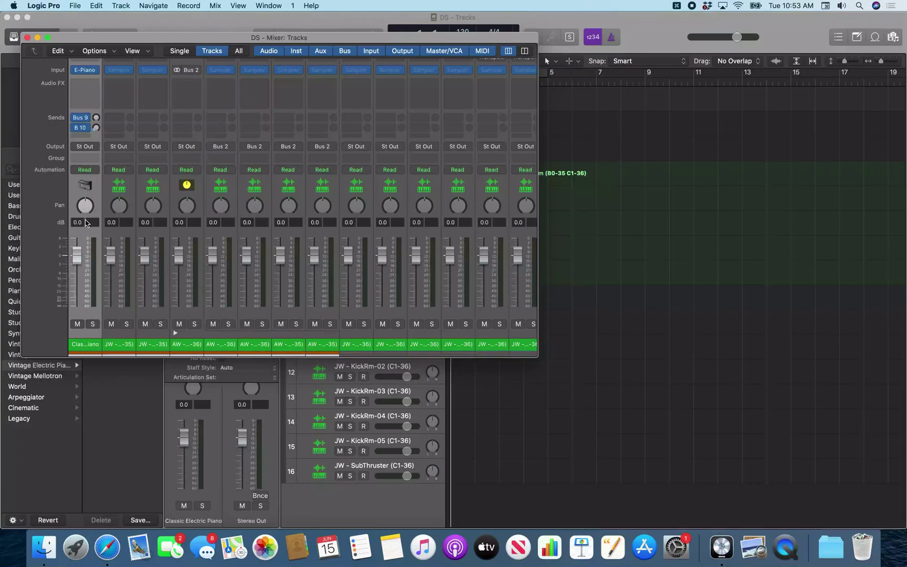
double_click(85, 344)
key(Return)
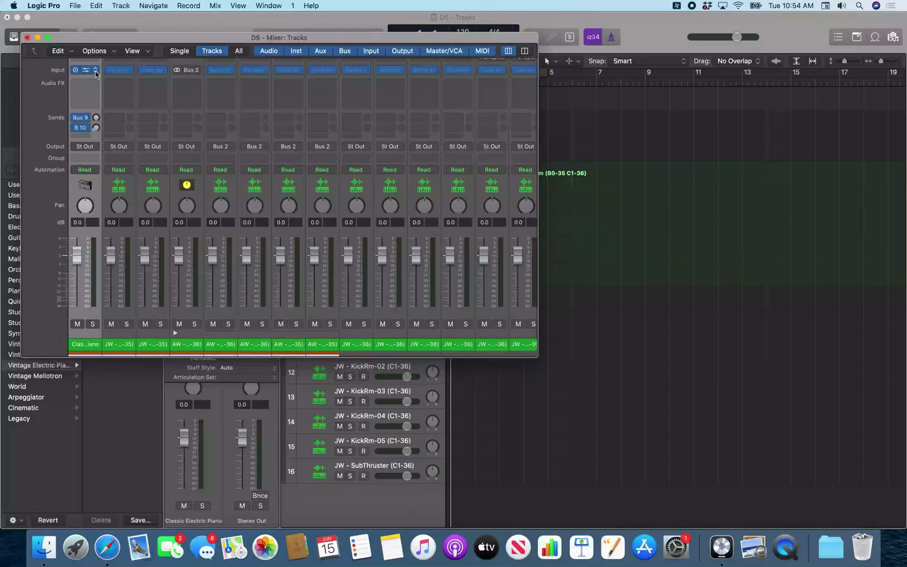
Load Legacy > Piano > Stereo into the Classic Electric Piano channel's instrument slot
click(96, 74)
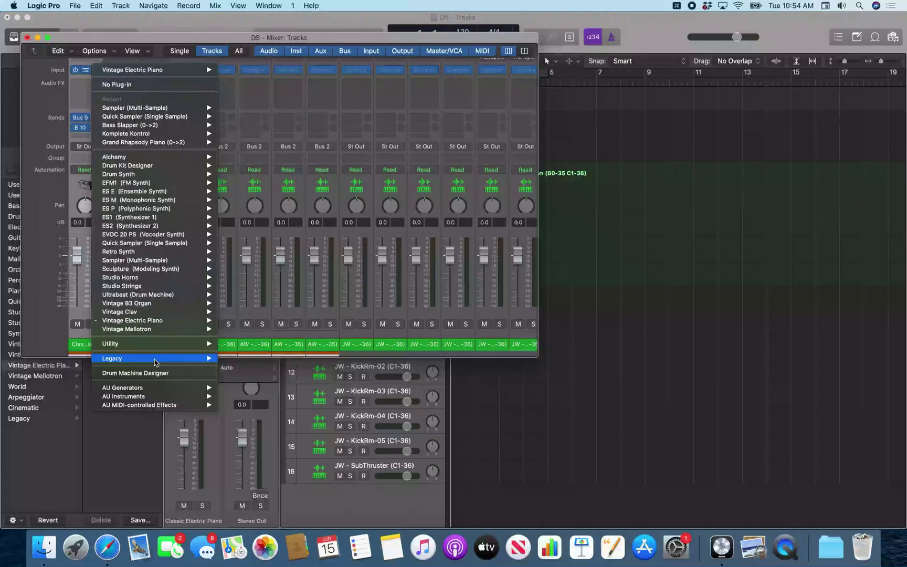
mouse_move(156, 361)
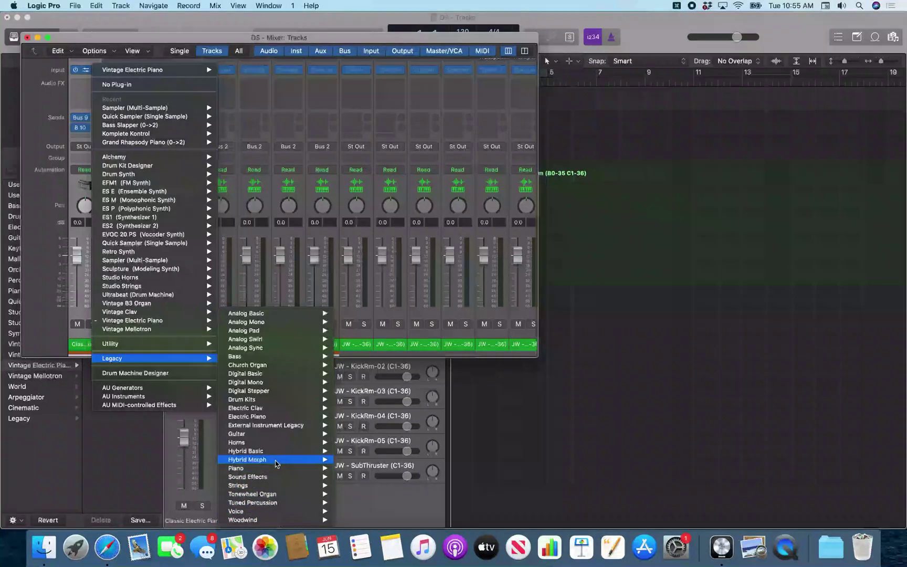
mouse_move(278, 469)
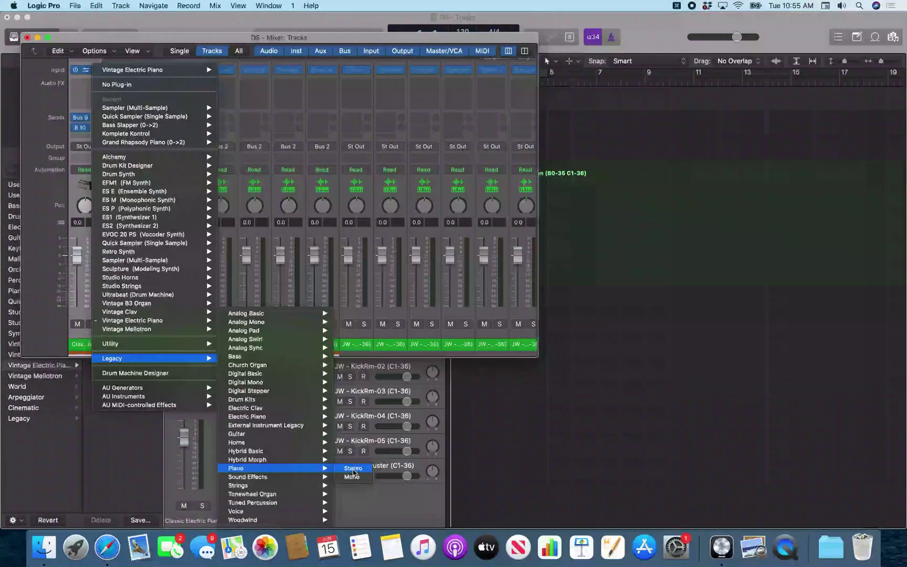
click(353, 468)
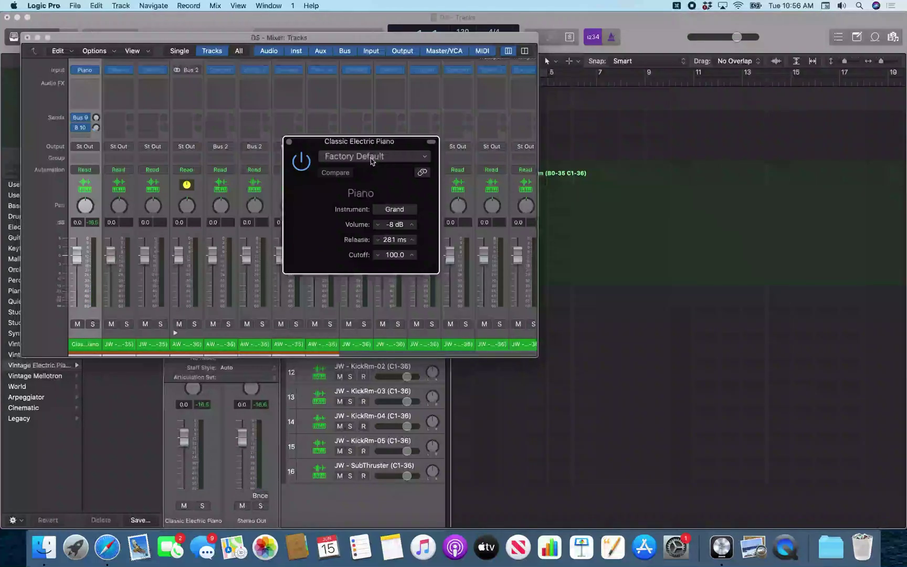
Play test notes with A, S, D, F, J, K, L in Musical Typing, then close it
key(super+k)
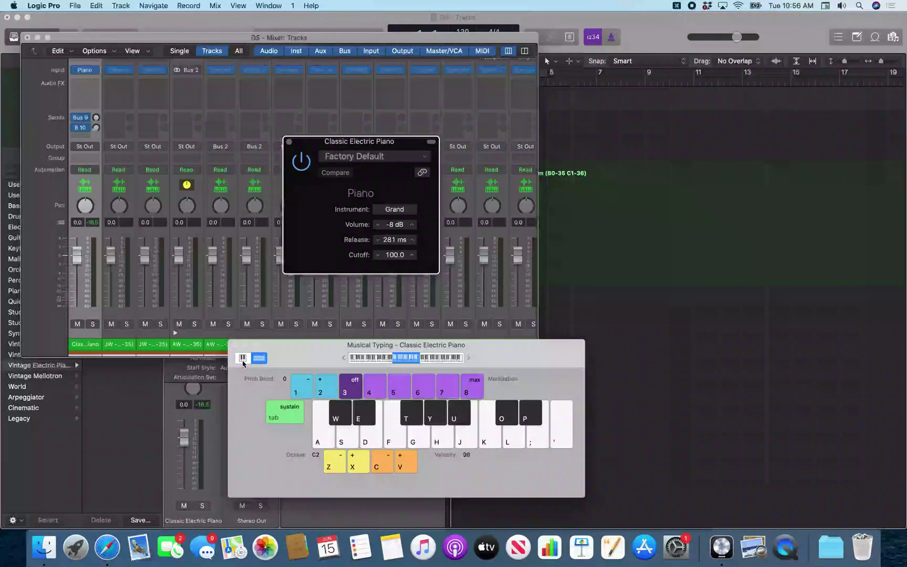
key(a)
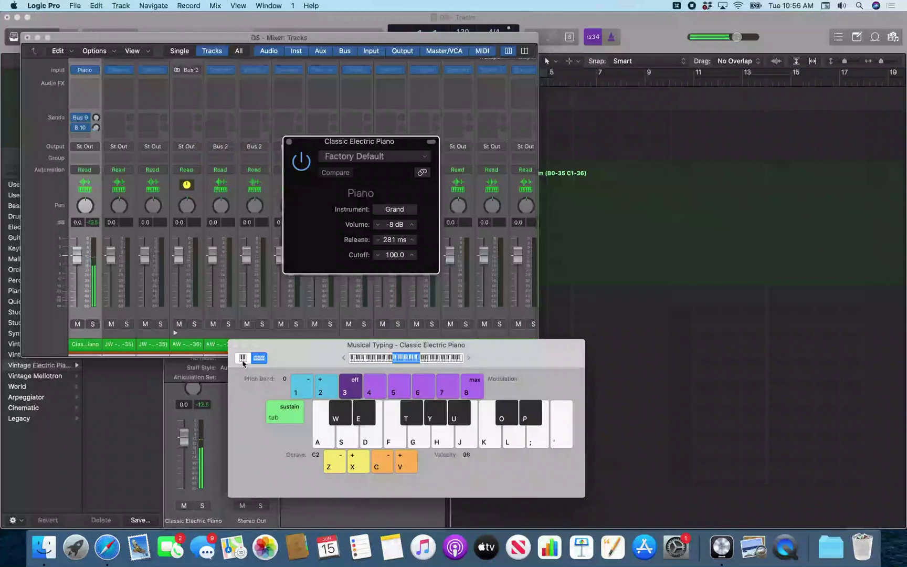
key(a)
key(s)
key(d)
key(f)
key(a)
key(l)
key(k)
key(d)
key(f)
key(j)
key(k)
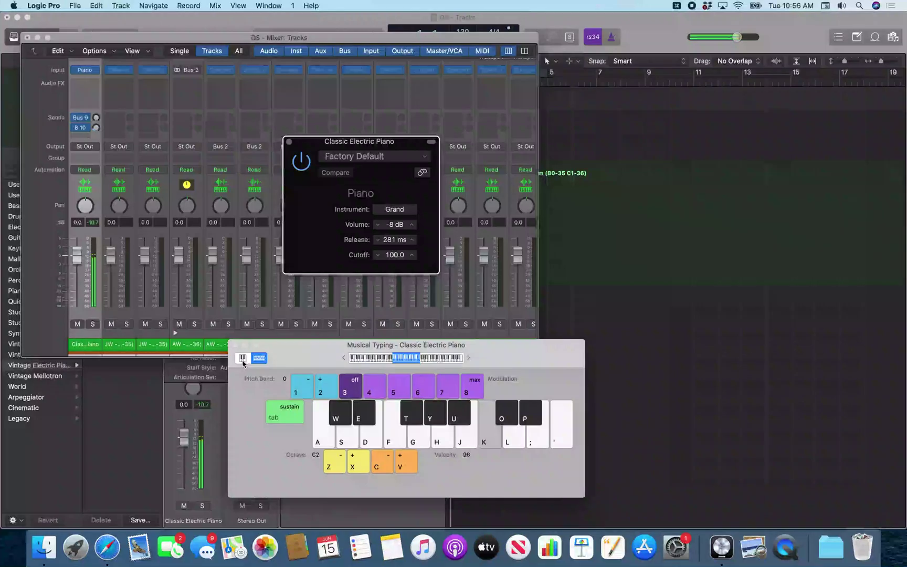
click(235, 345)
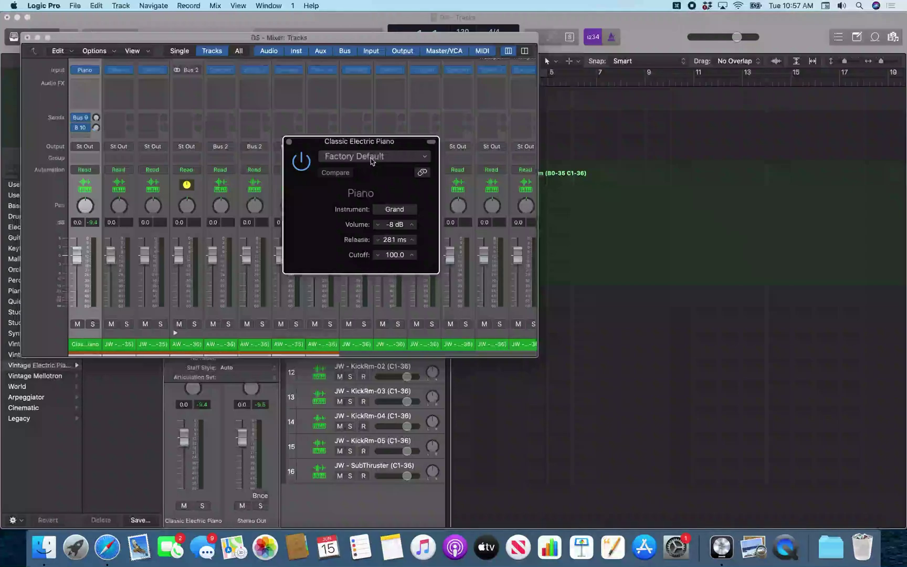
Close the Piano plug-in window and show the Legacy effects list in the first Audio FX slot
click(85, 69)
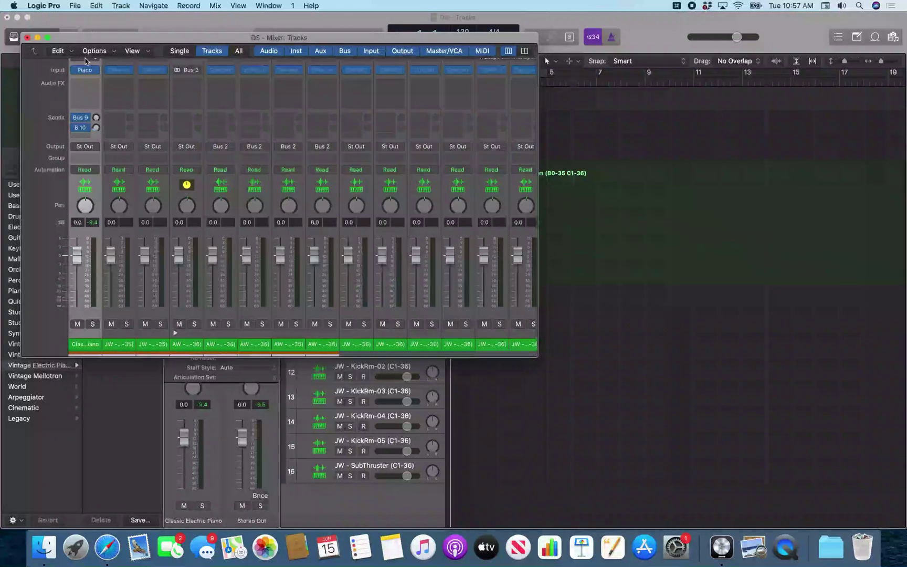
click(86, 85)
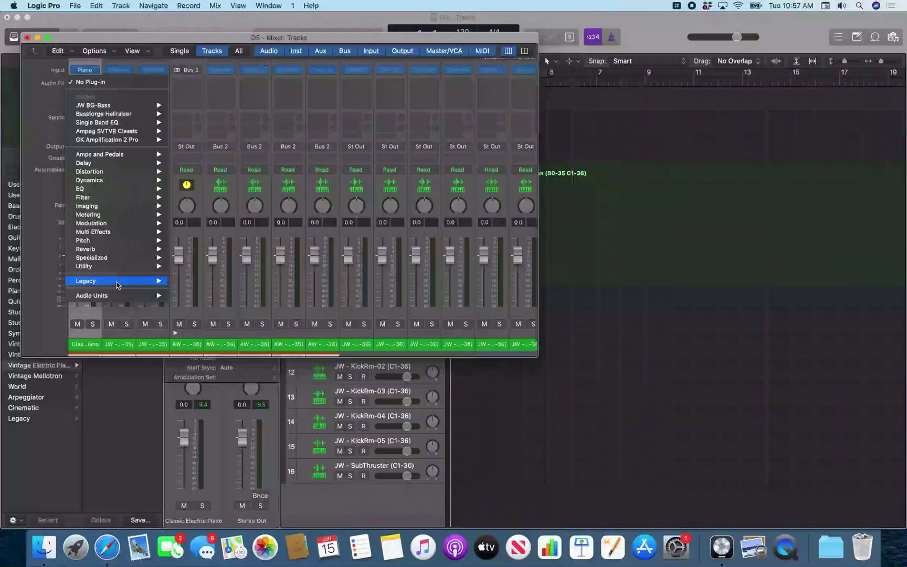
click(118, 282)
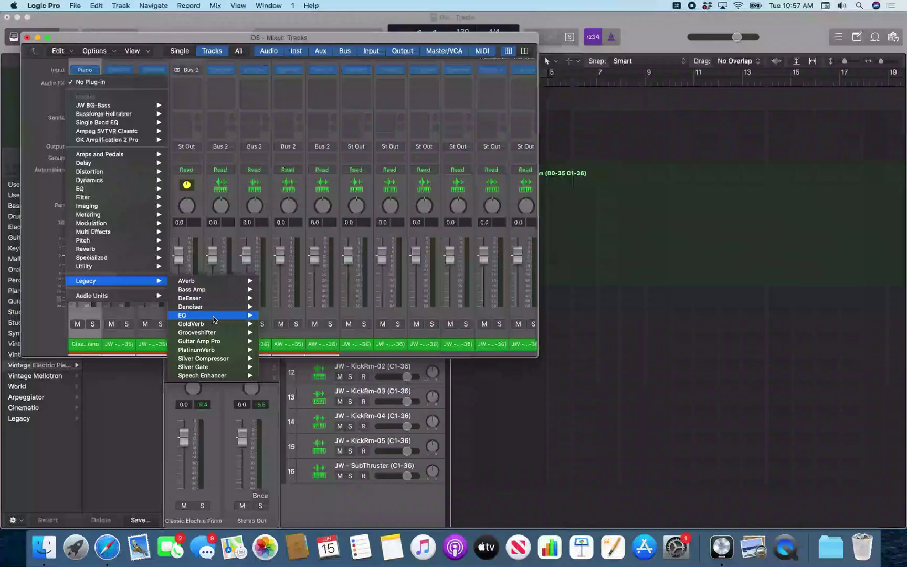
click(214, 350)
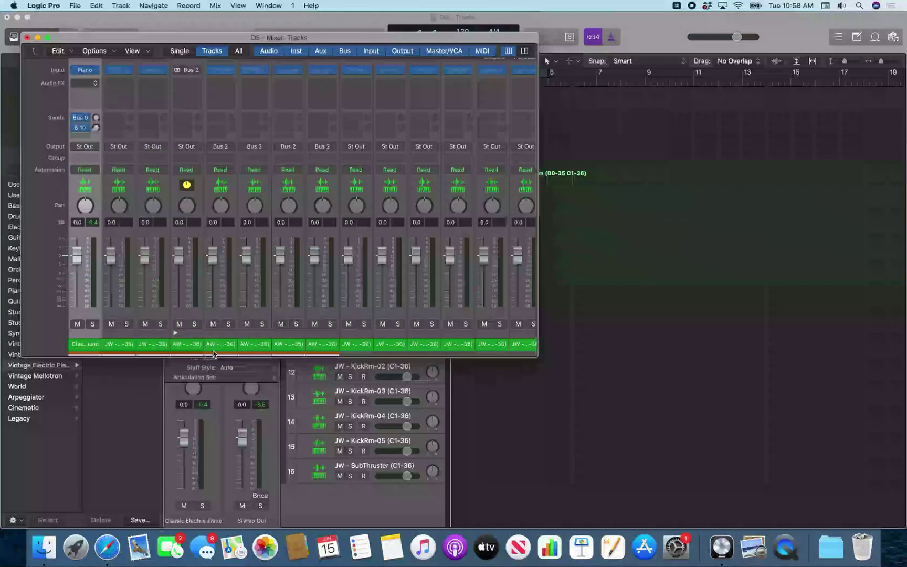